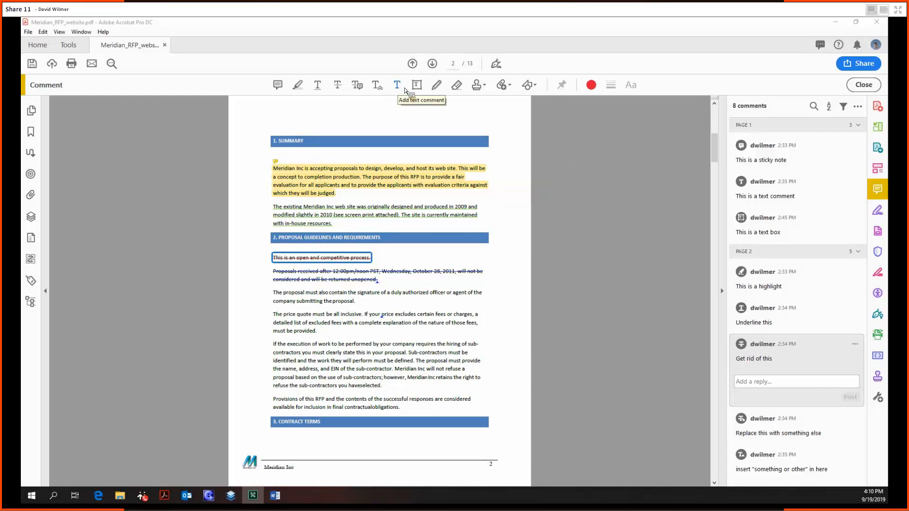
# Select the Add Text Box tool in the Comment toolbar.
pyautogui.click(417, 87)
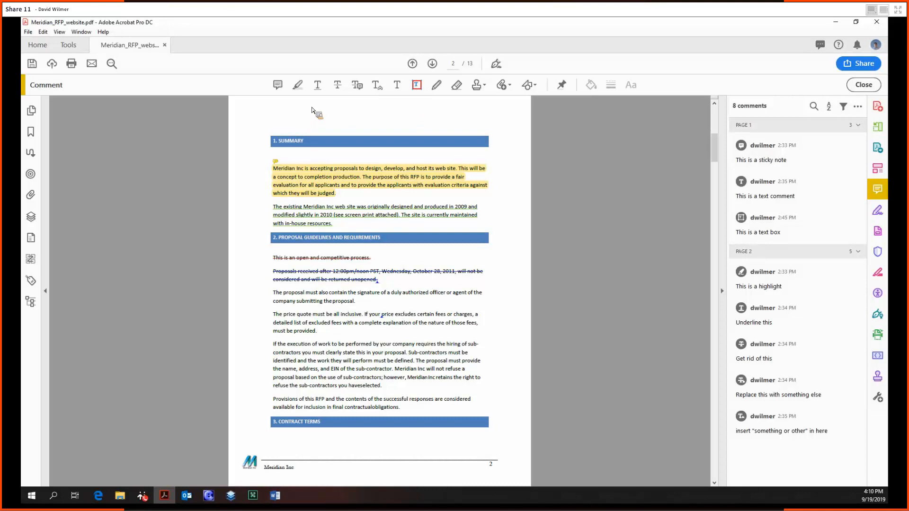
# Draw a text box at the top of page 2 reading 'That's how that works'.
pyautogui.moveTo(282, 106); pyautogui.dragTo(422, 123)
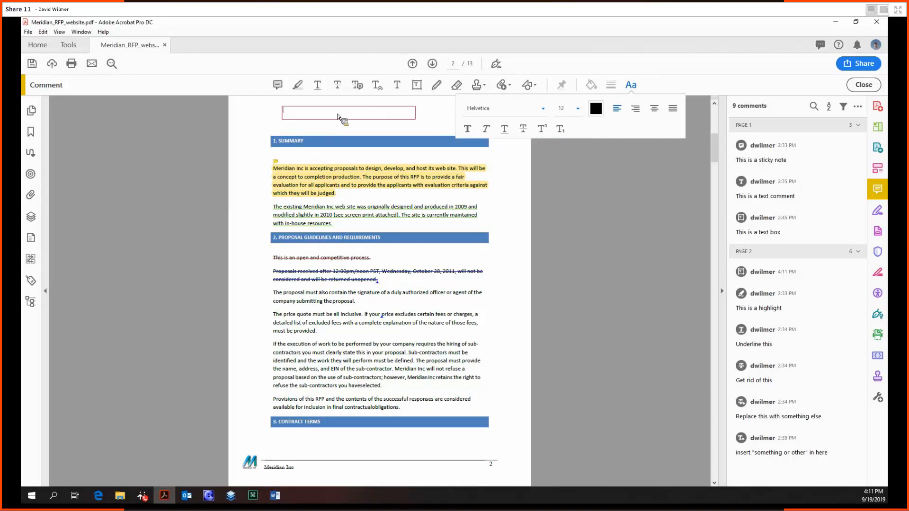
pyautogui.write("hat's how that works")
pyautogui.click(436, 86)
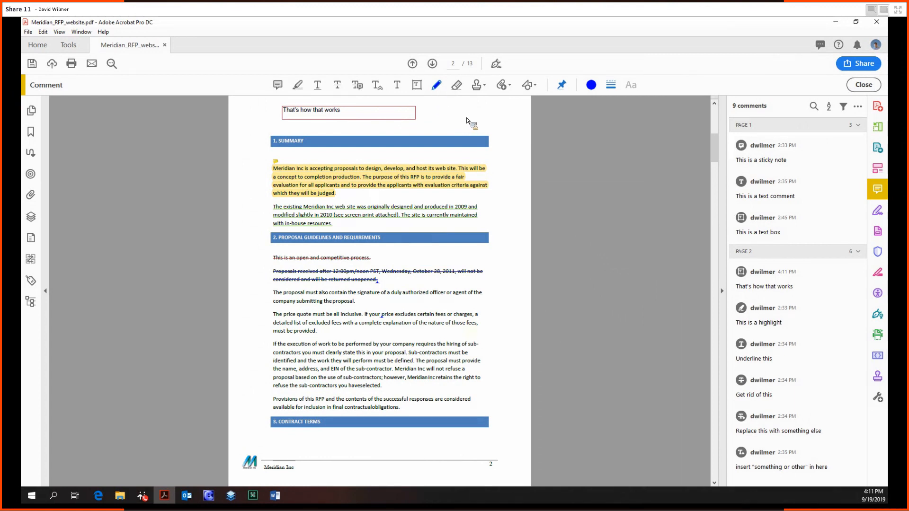
# Draw a freehand figure 8 beside the text box and note it 'figure 8'.
pyautogui.moveTo(473, 110)
pyautogui.mouseDown()
pyautogui.moveTo(466, 120)
pyautogui.moveTo(495, 161)
pyautogui.moveTo(478, 142)
pyautogui.moveTo(494, 112)
pyautogui.moveTo(472, 109)
pyautogui.mouseUp()
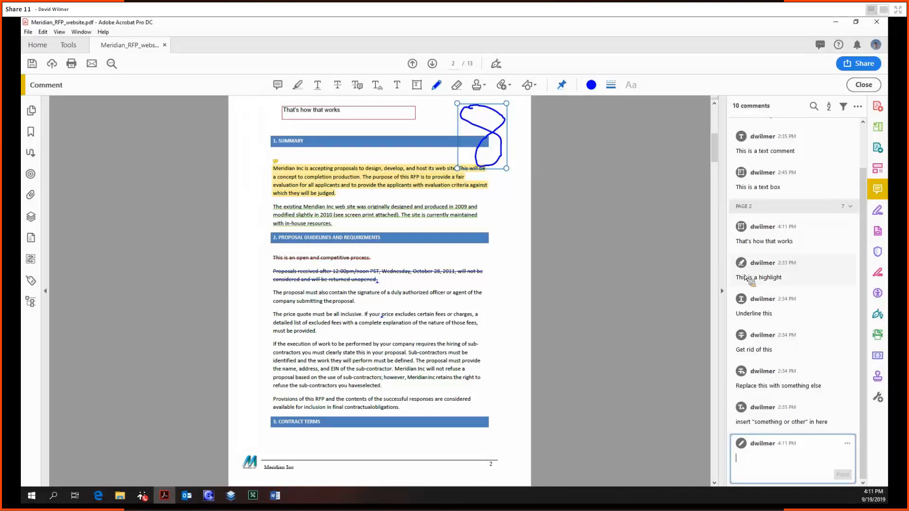
pyautogui.write('figure 8')
pyautogui.click(537, 203)
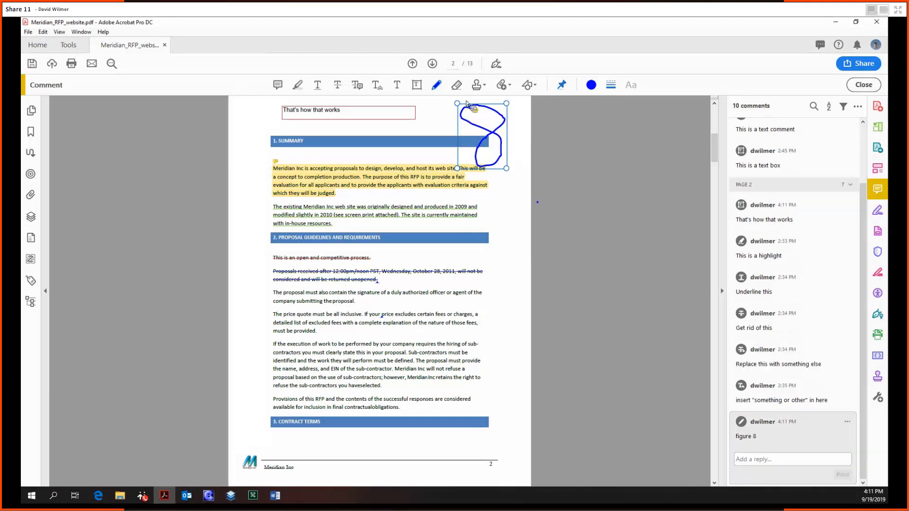
# Erase the figure 8 pencil stroke with the Eraser tool.
pyautogui.click(455, 87)
pyautogui.moveTo(498, 172)
pyautogui.mouseDown()
pyautogui.moveTo(502, 142)
pyautogui.moveTo(472, 122)
pyautogui.moveTo(465, 114)
pyautogui.moveTo(473, 106)
pyautogui.moveTo(498, 134)
pyautogui.moveTo(477, 156)
pyautogui.mouseUp()
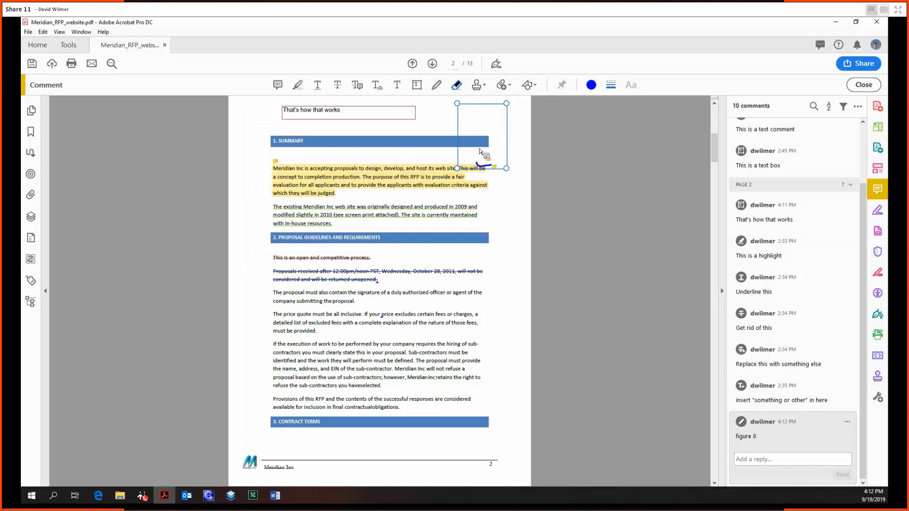
pyautogui.moveTo(478, 164)
pyautogui.mouseDown()
pyautogui.moveTo(488, 165)
pyautogui.moveTo(475, 163)
pyautogui.mouseUp()
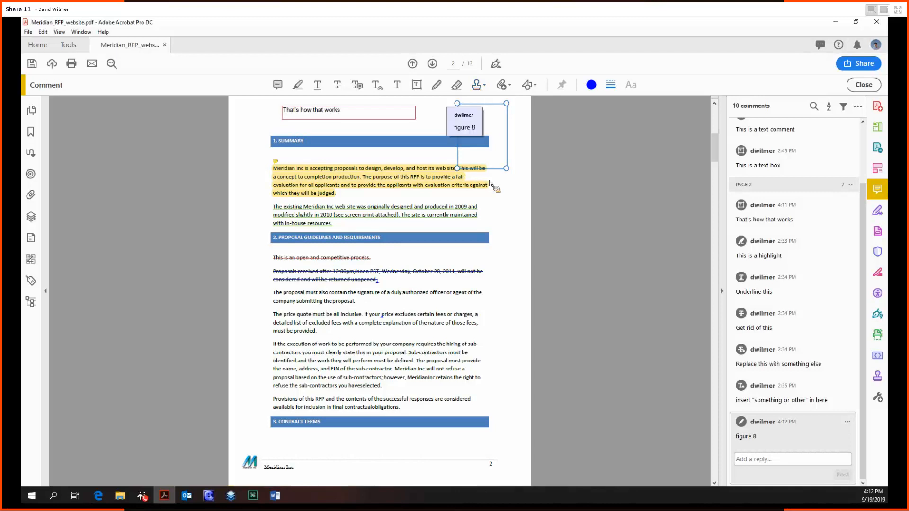
# Attach Meridian_RFP_website.docx to page 3 with the paperclip icon.
pyautogui.click(503, 85)
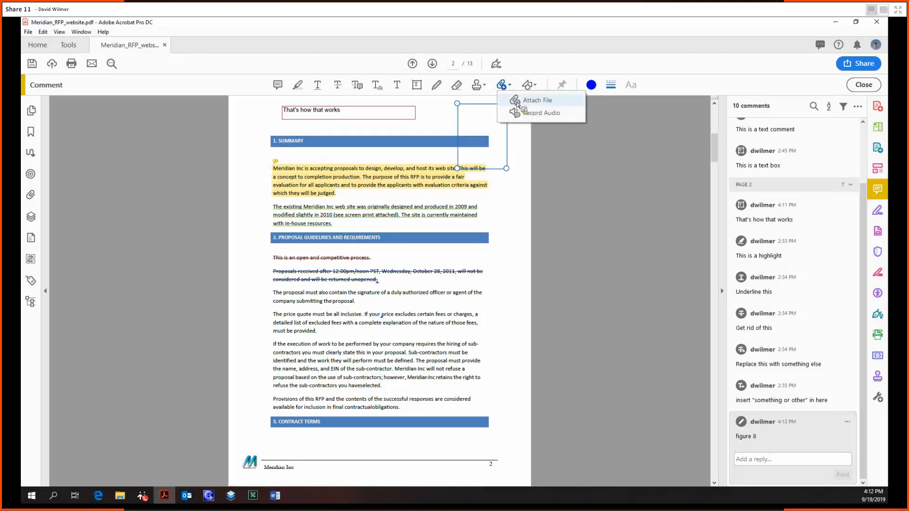
pyautogui.click(517, 101)
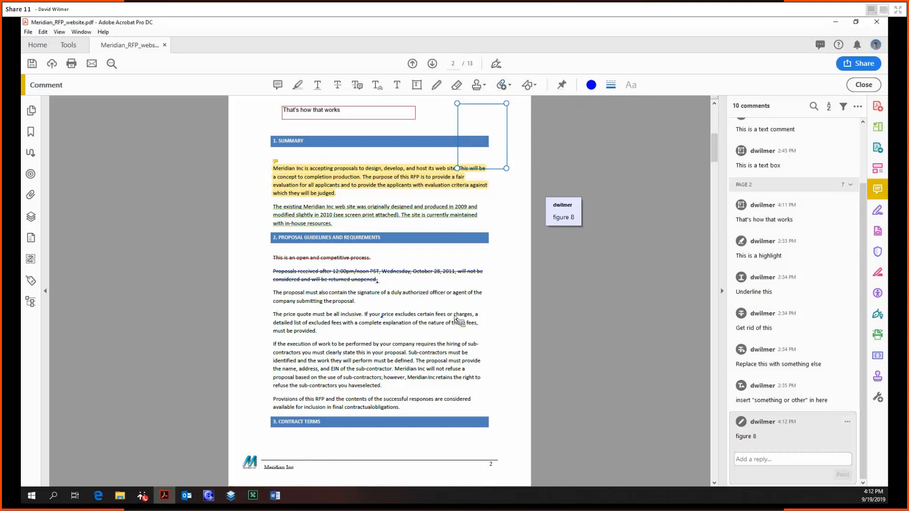
pyautogui.scroll(-8, 391, 362)
pyautogui.click(399, 374)
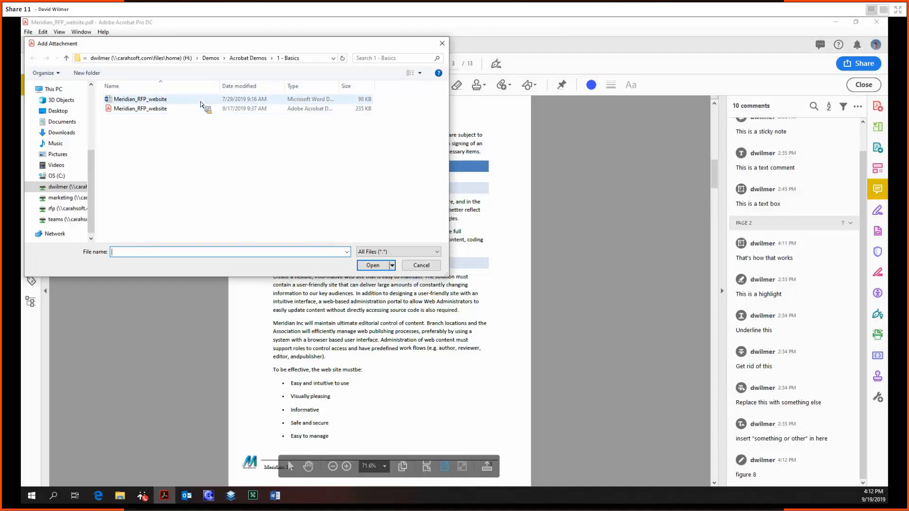
pyautogui.doubleClick(200, 102)
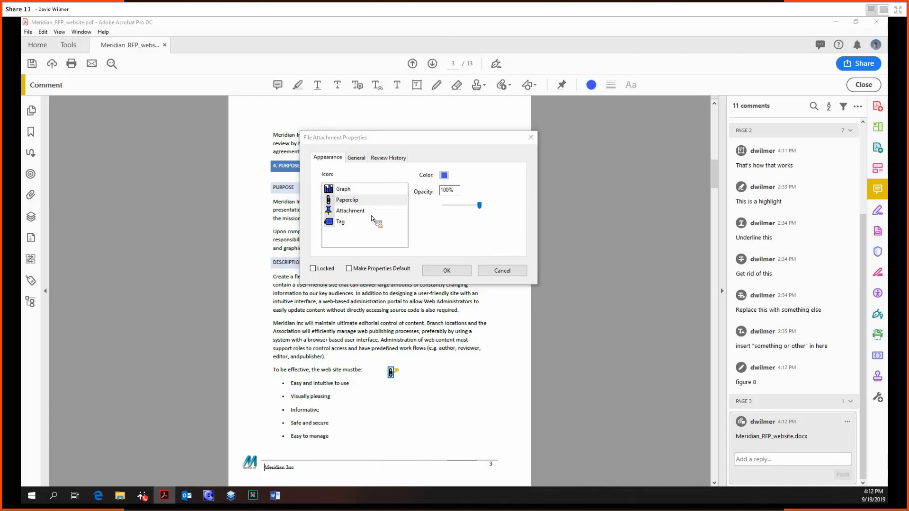
pyautogui.click(447, 270)
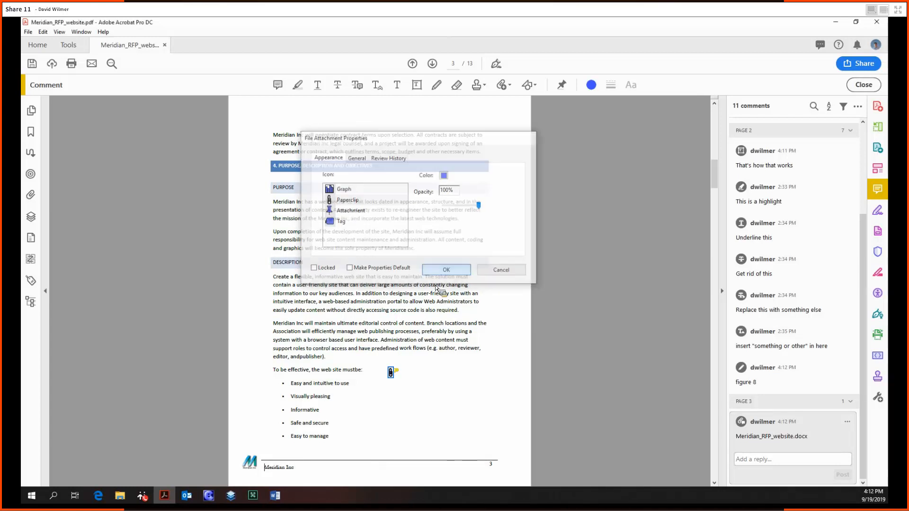
# Select Meridian_RFP_website.docx in the Attachments panel list.
pyautogui.moveTo(394, 378)
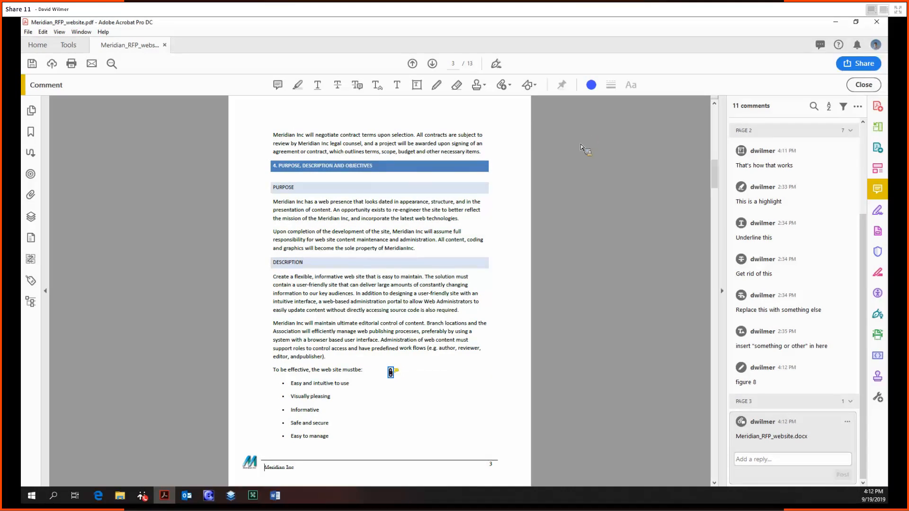
pyautogui.click(31, 196)
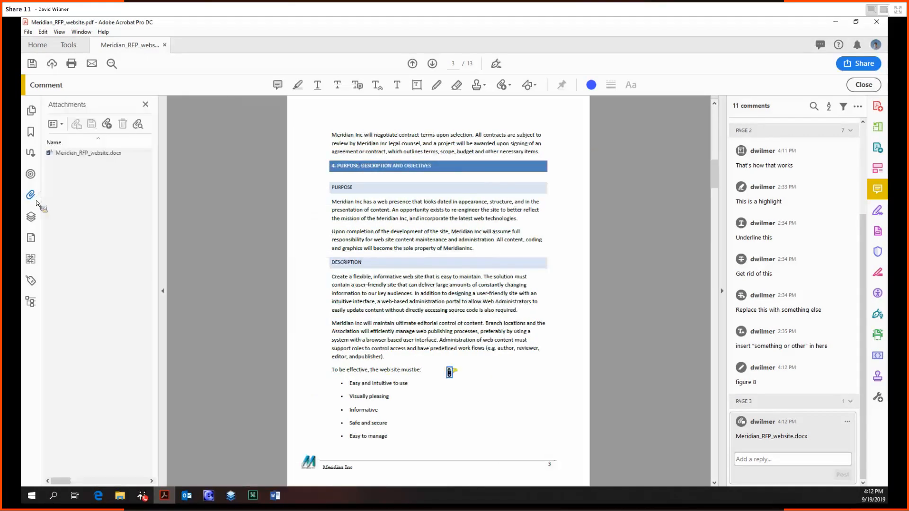
pyautogui.click(95, 153)
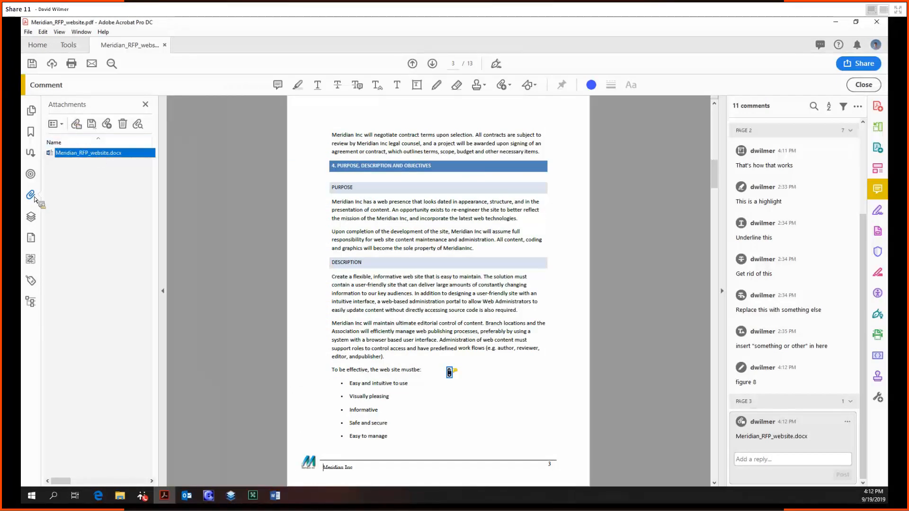
pyautogui.click(528, 86)
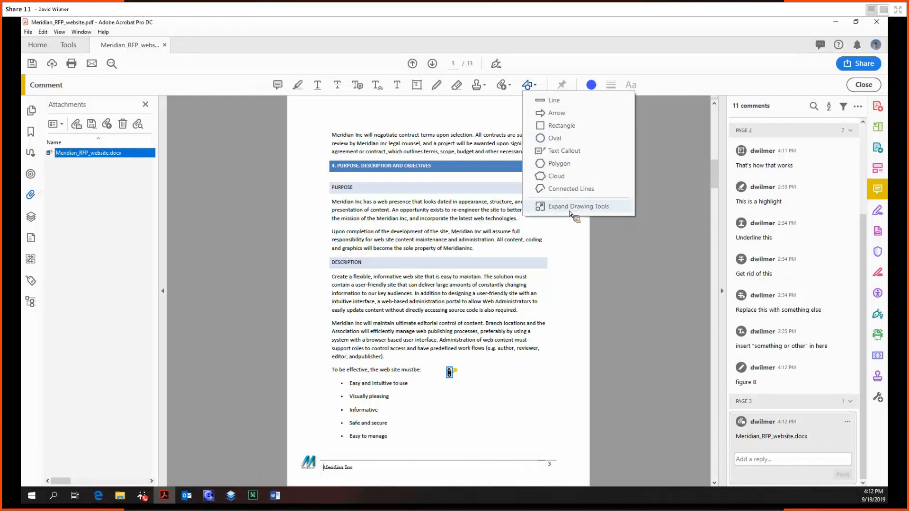
# Draw a red line beneath the last paragraph on page 13.
pyautogui.click(571, 207)
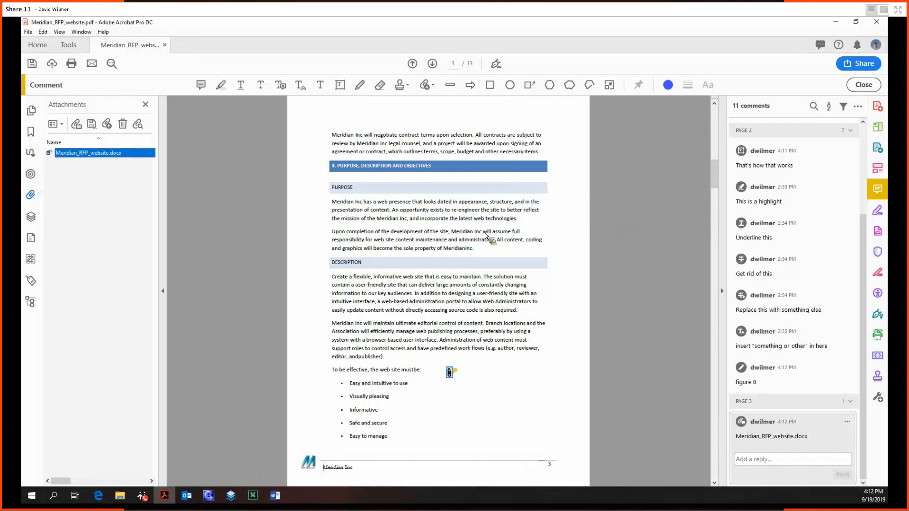
pyautogui.scroll(-10, 511, 189)
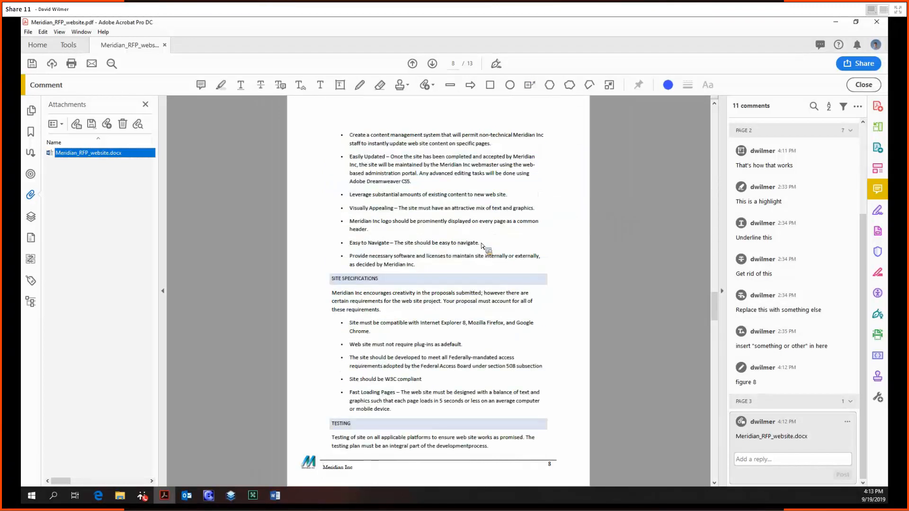
pyautogui.click(455, 89)
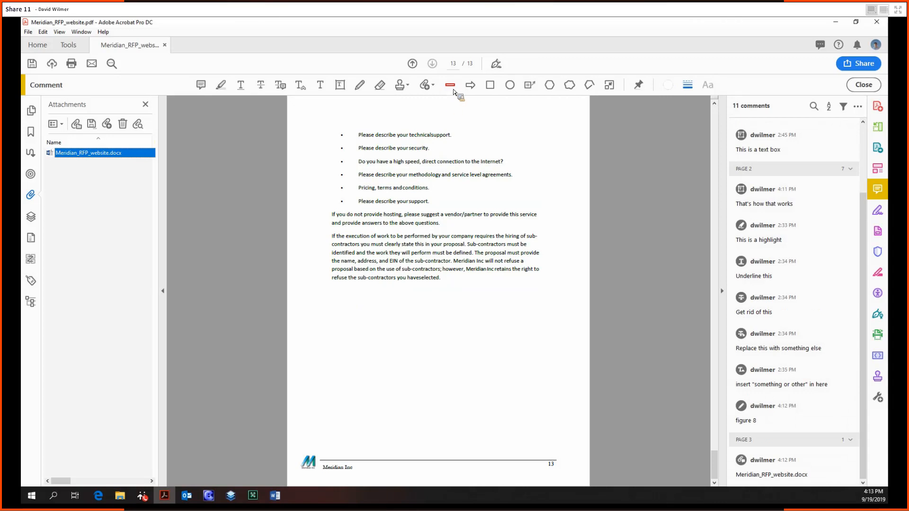
pyautogui.moveTo(329, 299); pyautogui.dragTo(533, 304)
# Add an arrow, a filled blue rectangle and a filled red oval beside the line.
pyautogui.click(471, 86)
pyautogui.click(490, 86)
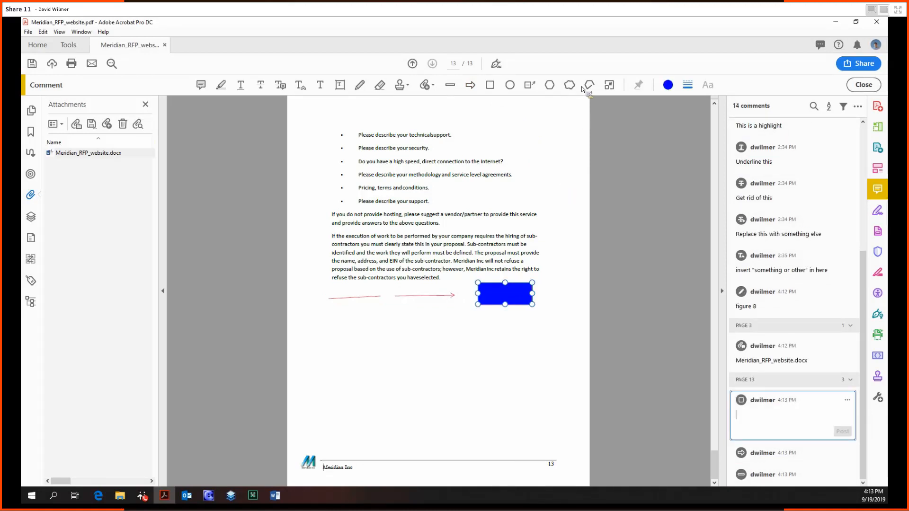
pyautogui.click(510, 86)
pyautogui.moveTo(552, 273); pyautogui.dragTo(582, 310)
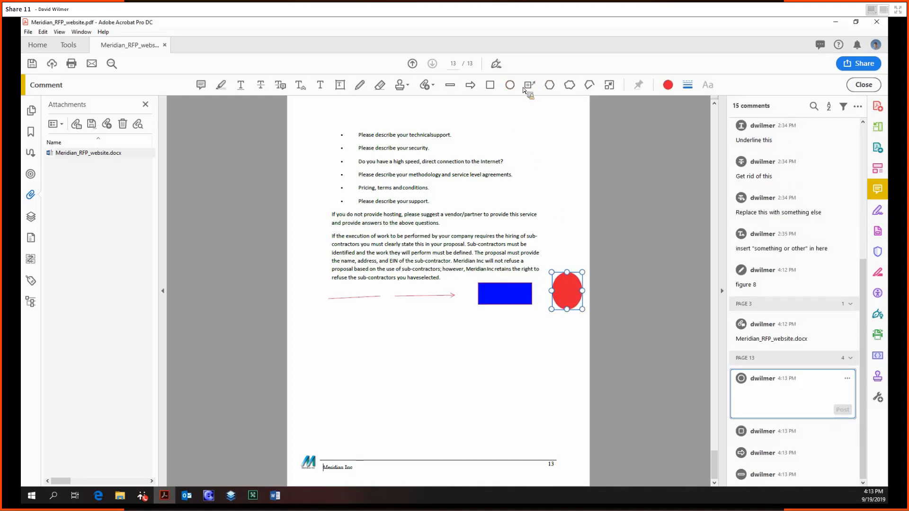
# Place a callout pointing at the first red line reading 'This is a text callout'.
pyautogui.click(326, 312)
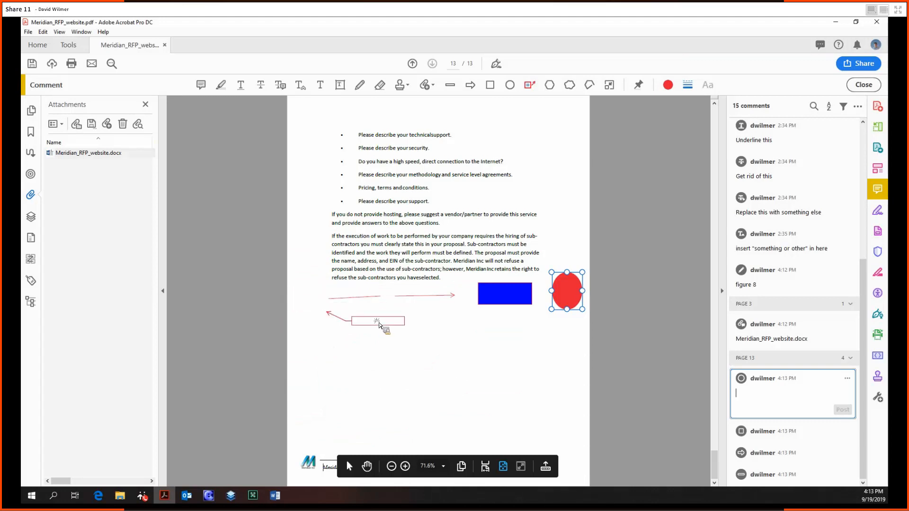
pyautogui.click(355, 331)
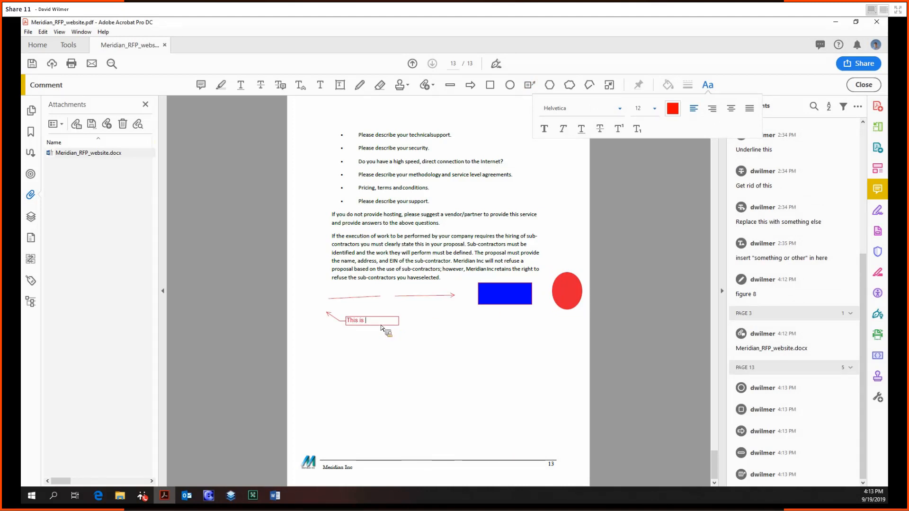
pyautogui.write('This is a text callout')
pyautogui.click(417, 334)
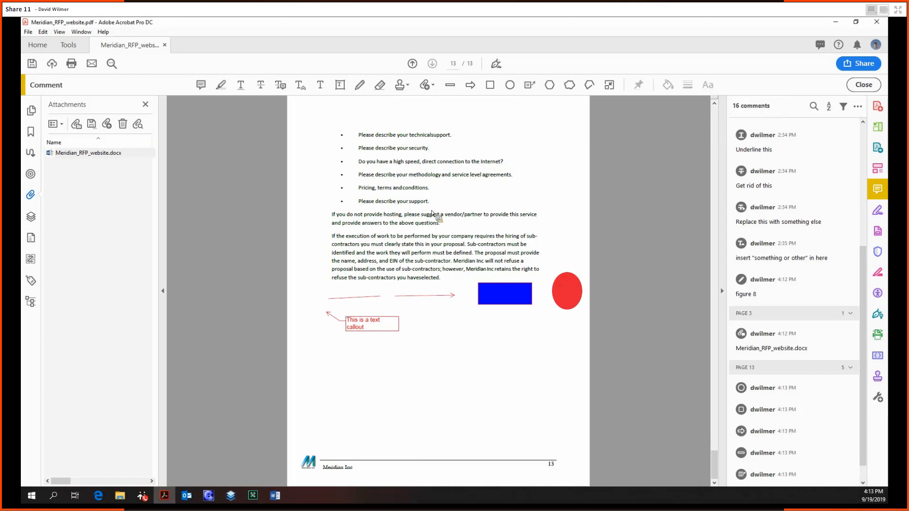
# Draw an irregular nine-corner red polygon below the callout, closing it at the start.
pyautogui.click(553, 89)
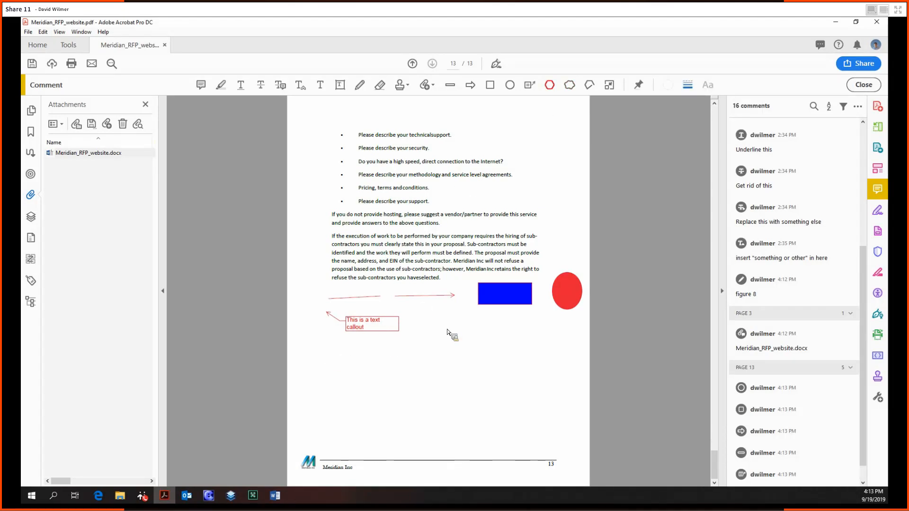
pyautogui.click(322, 345)
pyautogui.click(317, 374)
pyautogui.click(332, 396)
pyautogui.click(387, 372)
pyautogui.click(389, 345)
pyautogui.click(355, 344)
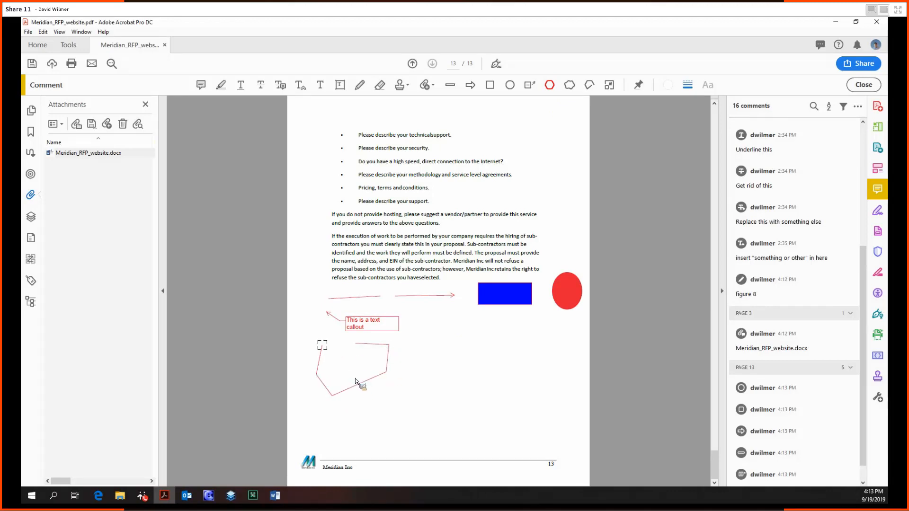
pyautogui.click(351, 362)
pyautogui.click(332, 325)
pyautogui.click(306, 330)
pyautogui.click(322, 347)
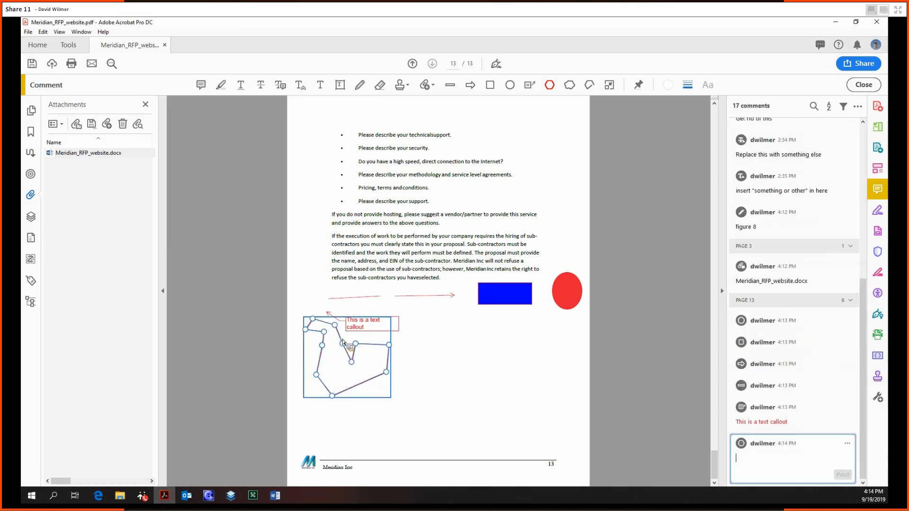
# Draw a large cloud shape to the right of the polygon, closing its outline.
pyautogui.click(569, 85)
pyautogui.click(402, 341)
pyautogui.click(425, 313)
pyautogui.click(485, 310)
pyautogui.click(521, 324)
pyautogui.click(536, 360)
pyautogui.click(500, 416)
pyautogui.click(428, 390)
pyautogui.click(410, 405)
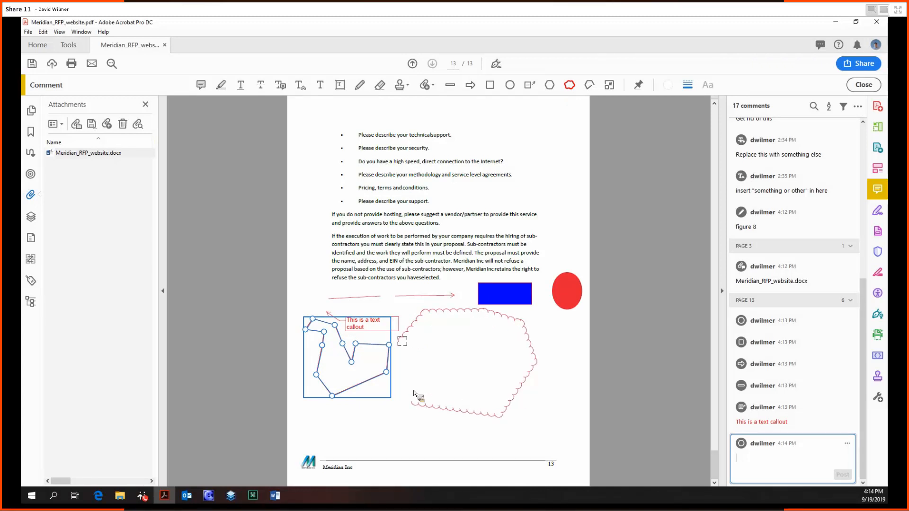
pyautogui.click(402, 345)
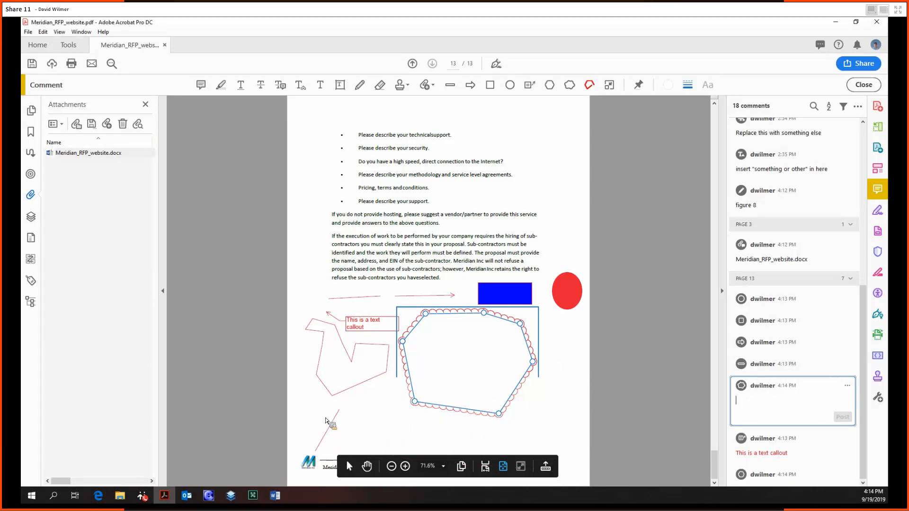
# Draw a five-point polyline along the bottom of page 13 and complete it.
pyautogui.click(316, 426)
pyautogui.click(377, 415)
pyautogui.click(541, 441)
pyautogui.click(542, 451)
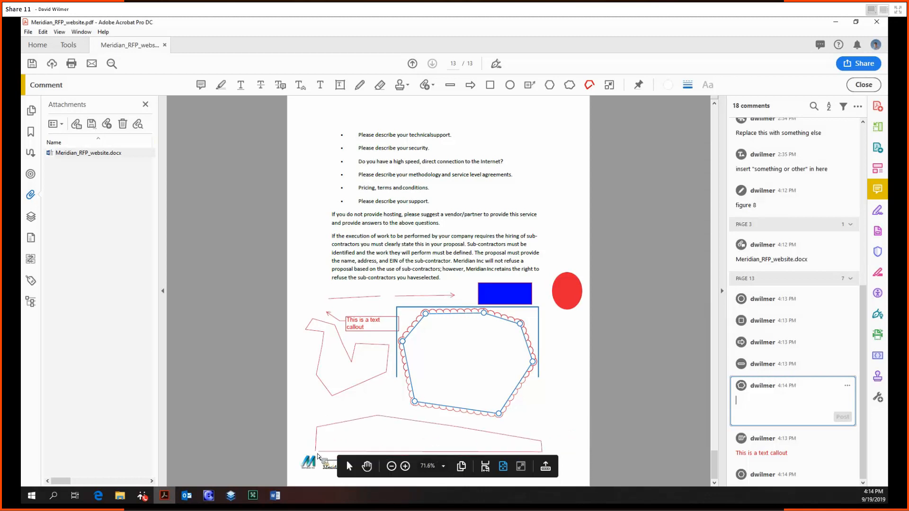
pyautogui.click(316, 451)
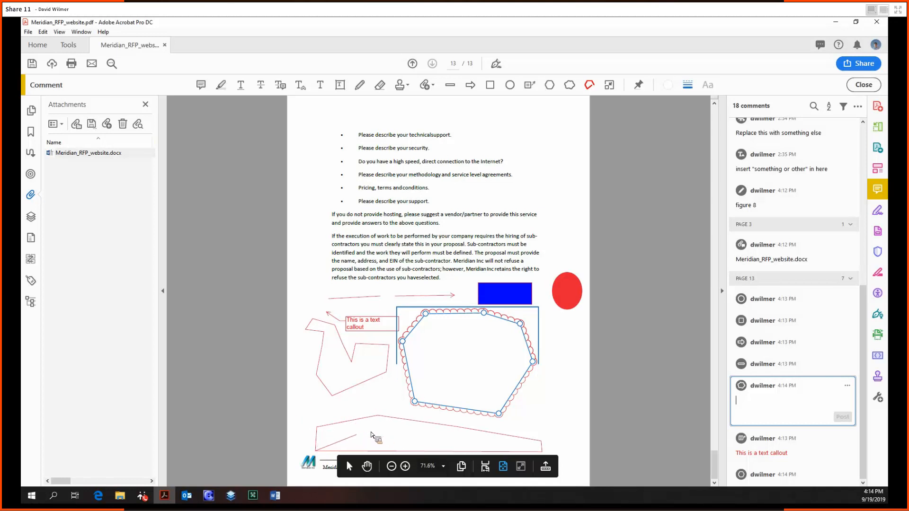
pyautogui.rightClick(401, 431)
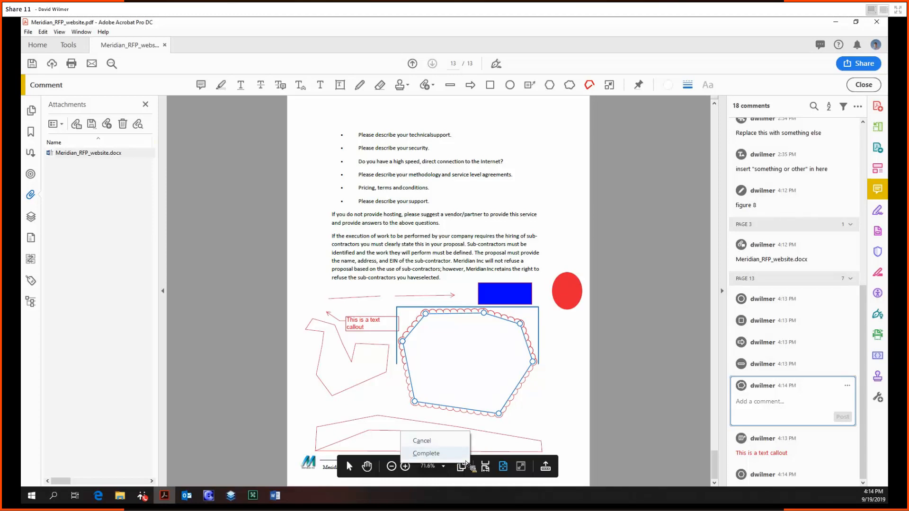
pyautogui.click(425, 453)
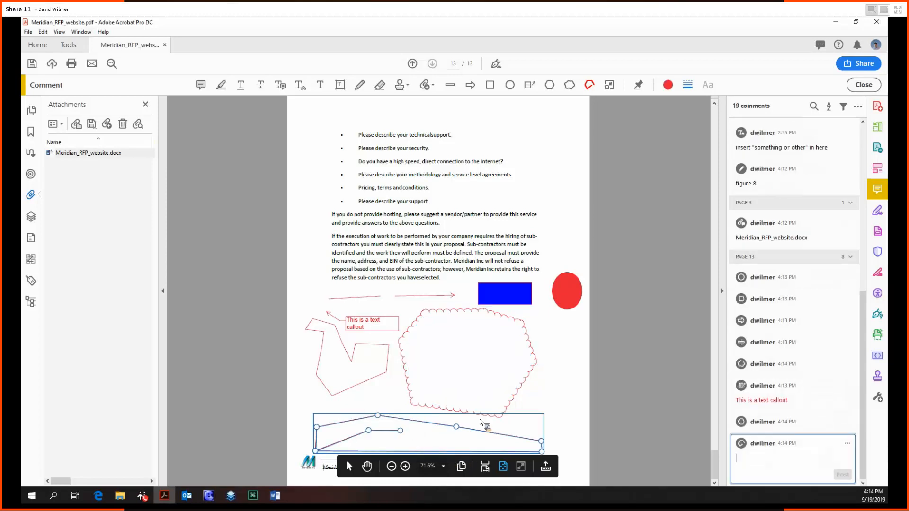
pyautogui.click(587, 365)
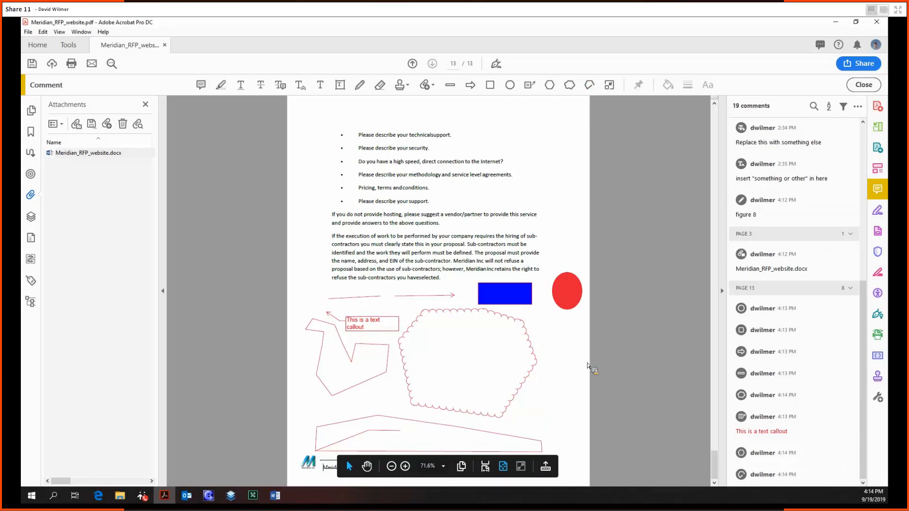
pyautogui.scroll(15, 588, 365)
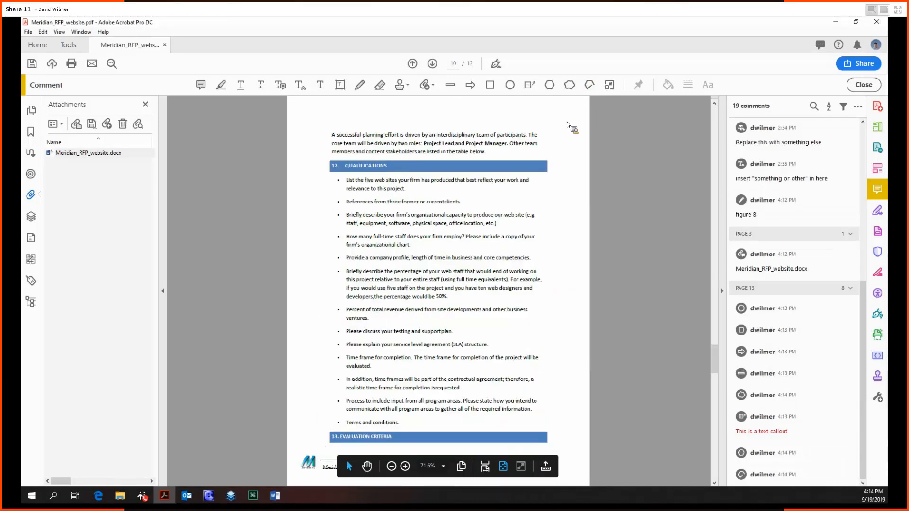
# Switch to the Tools center listing all tool categories.
pyautogui.click(69, 45)
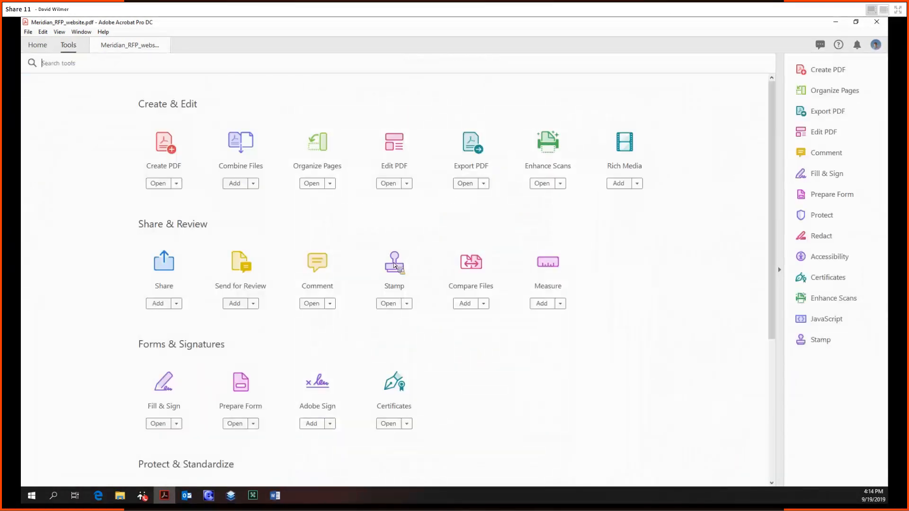